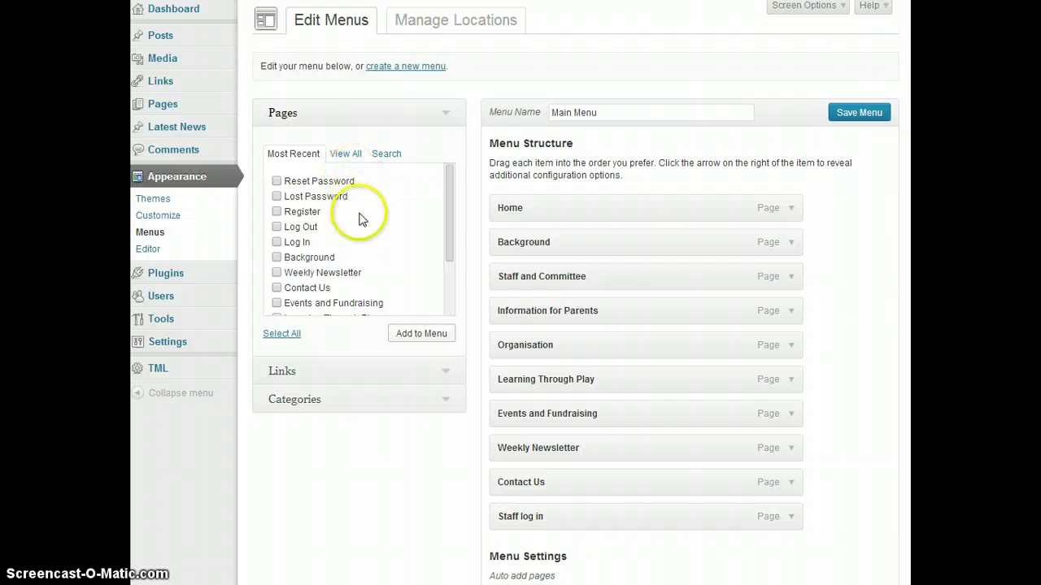
Move the Organisation item directly below Background in the Main Menu and save the menu
{"action": "mouse_move", "coordinate": [453, 255]}
{"action": "left_mouse_down"}
{"action": "mouse_move", "coordinate": [455, 315]}
{"action": "mouse_move", "coordinate": [456, 241]}
{"action": "left_mouse_up"}
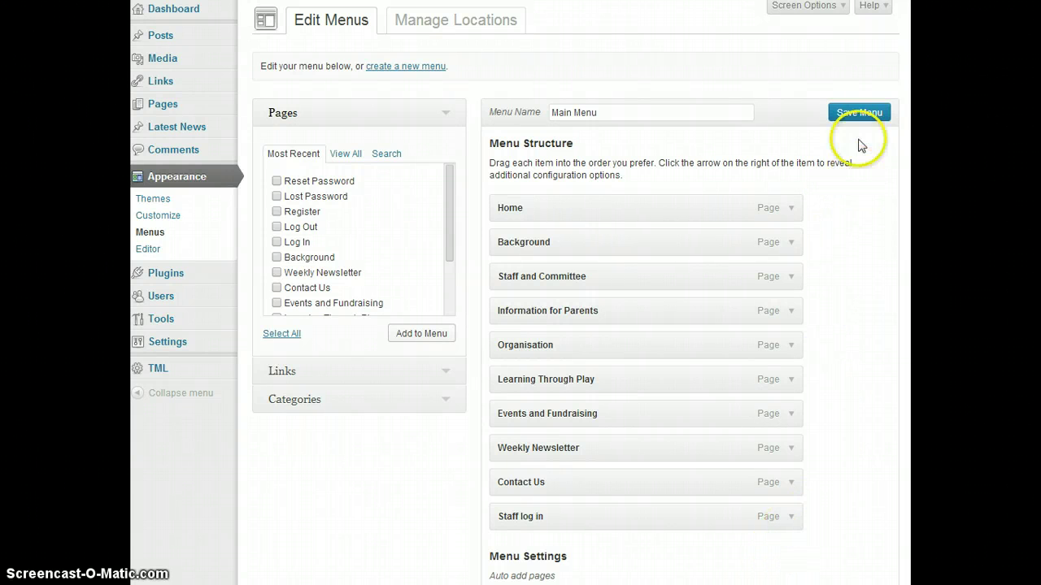
{"action": "key", "text": "ctrl+Tab"}
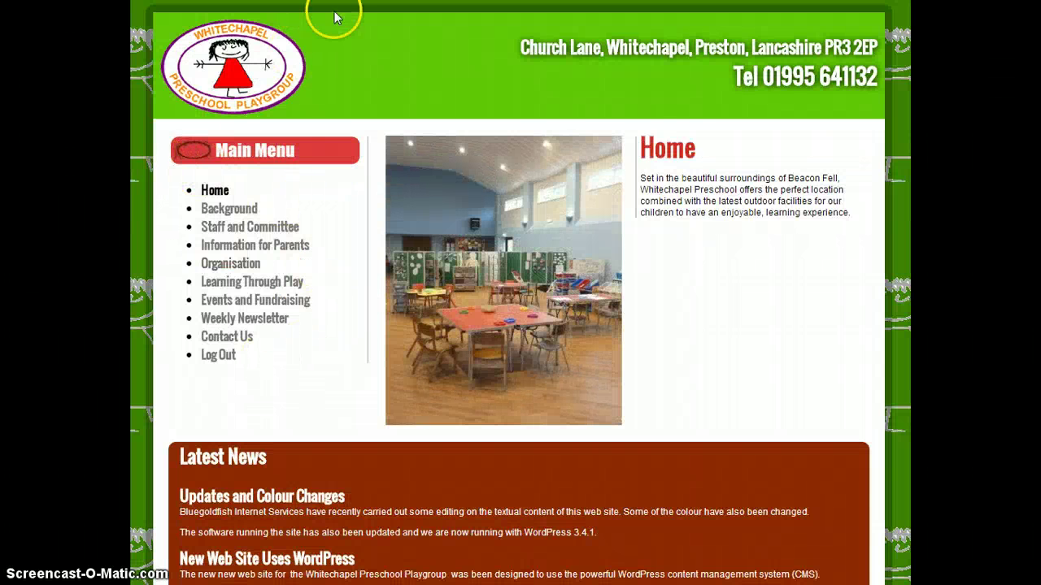
{"action": "key", "text": "ctrl+shift+Tab"}
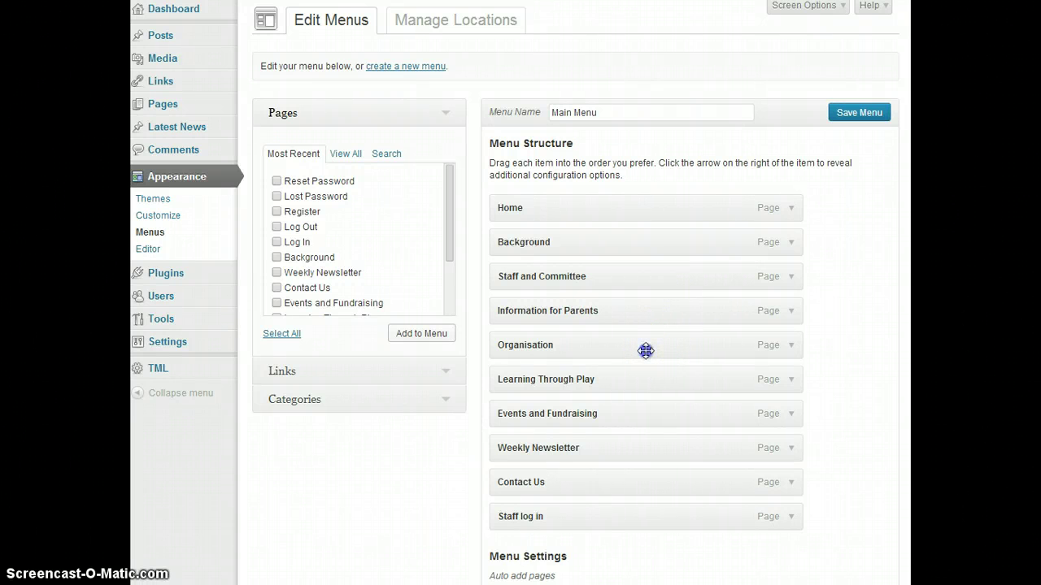
{"action": "left_click_drag", "start_coordinate": [646, 350], "coordinate": [641, 283]}
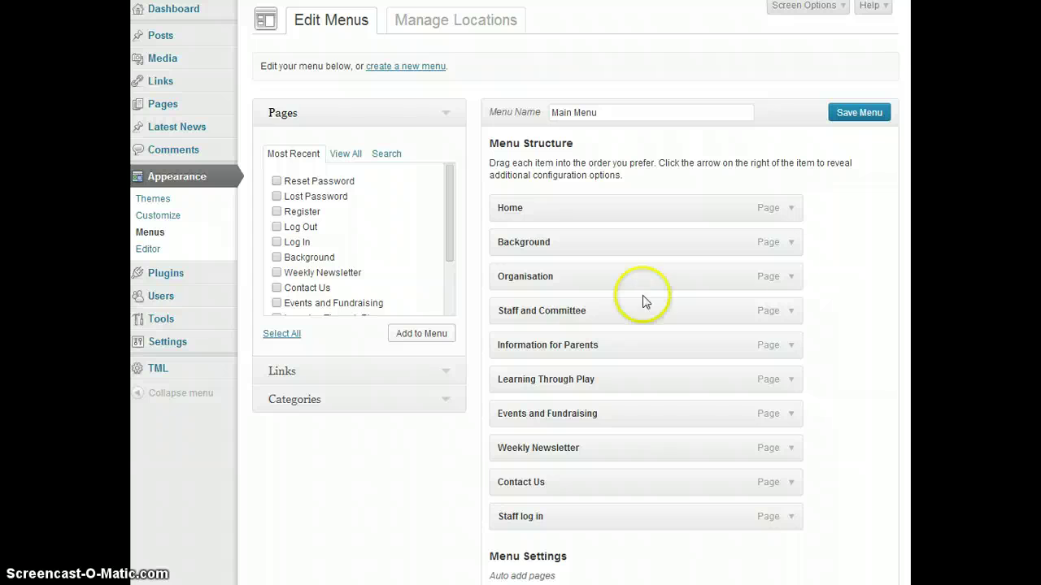
{"action": "left_click", "coordinate": [864, 117]}
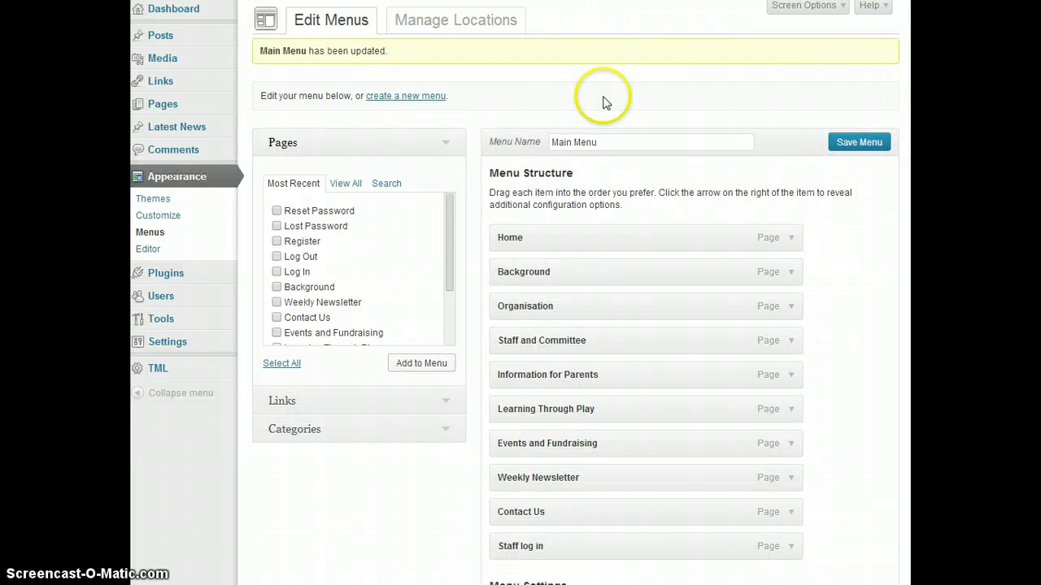
Reload the website's Home page to check the order of its main menu, and return to the menu editor
{"action": "key", "text": "ctrl+Tab"}
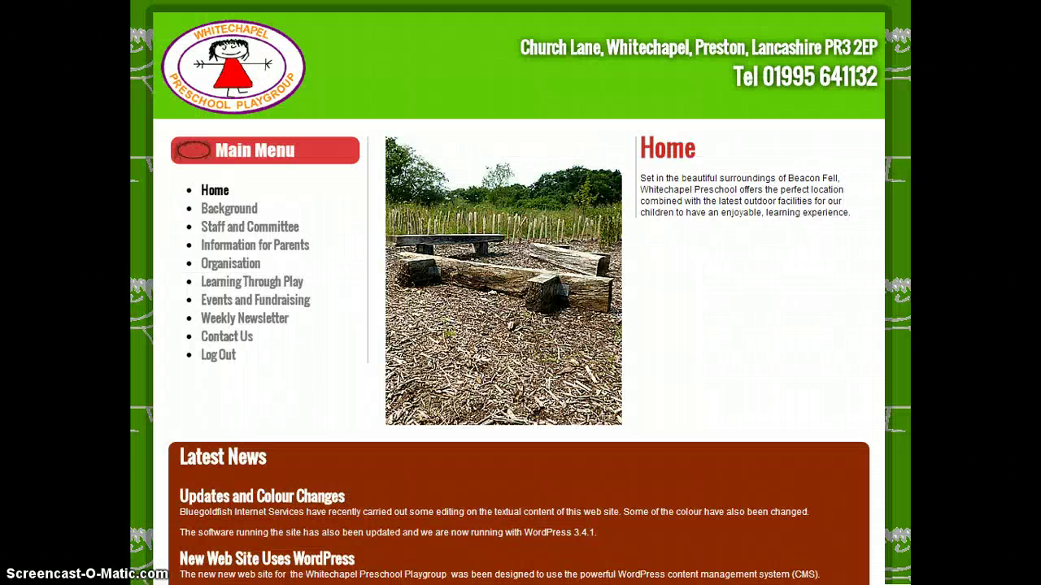
{"action": "left_click", "coordinate": [218, 192]}
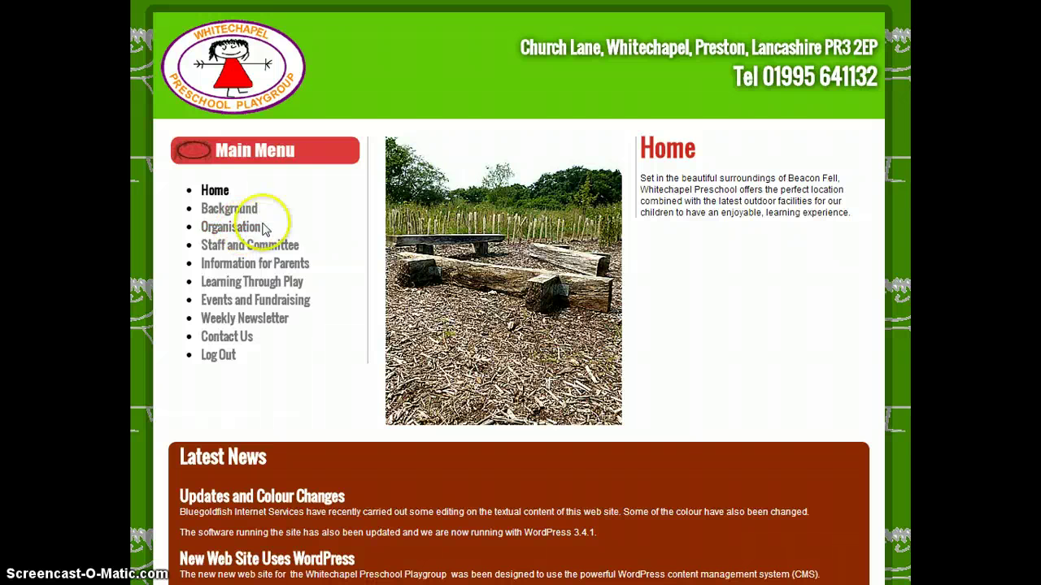
{"action": "left_click", "coordinate": [455, 2]}
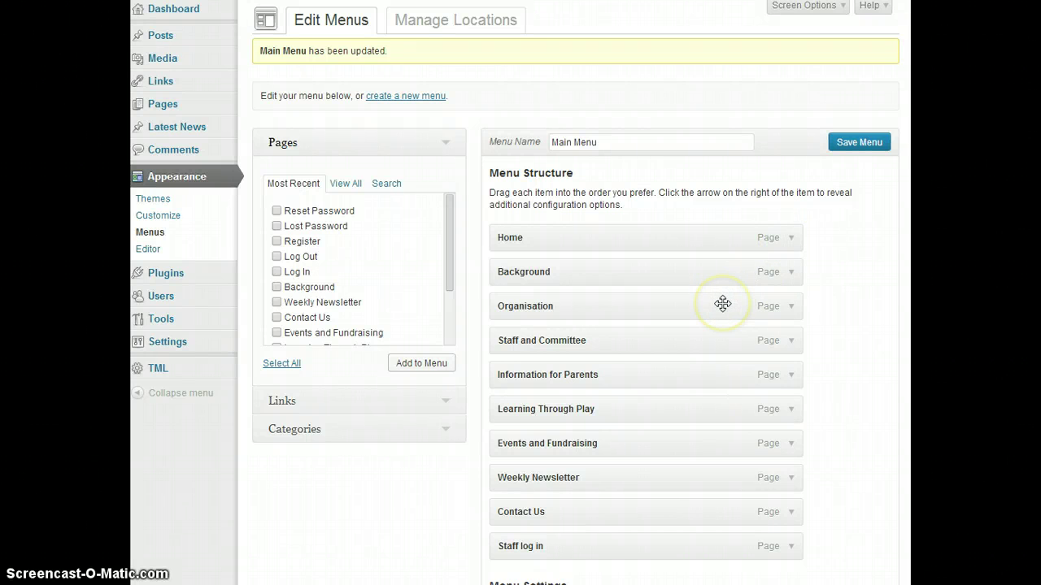
Make Organisation a sub item of Information for Parents, save the menu and check it on the website's Home page
{"action": "left_click_drag", "start_coordinate": [727, 309], "coordinate": [749, 374]}
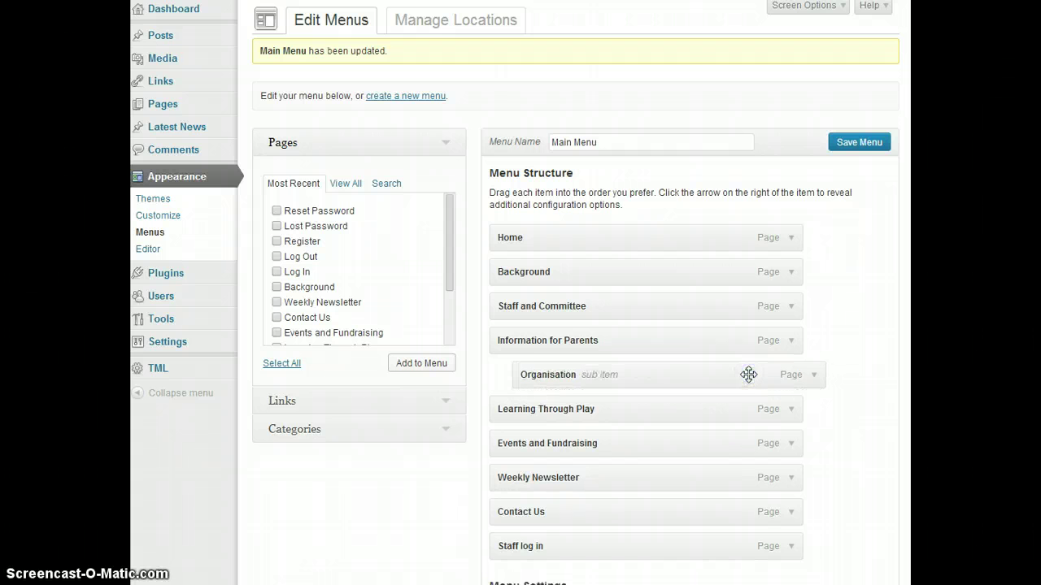
{"action": "left_click", "coordinate": [864, 143]}
{"action": "left_click", "coordinate": [285, 1]}
{"action": "left_click", "coordinate": [208, 187]}
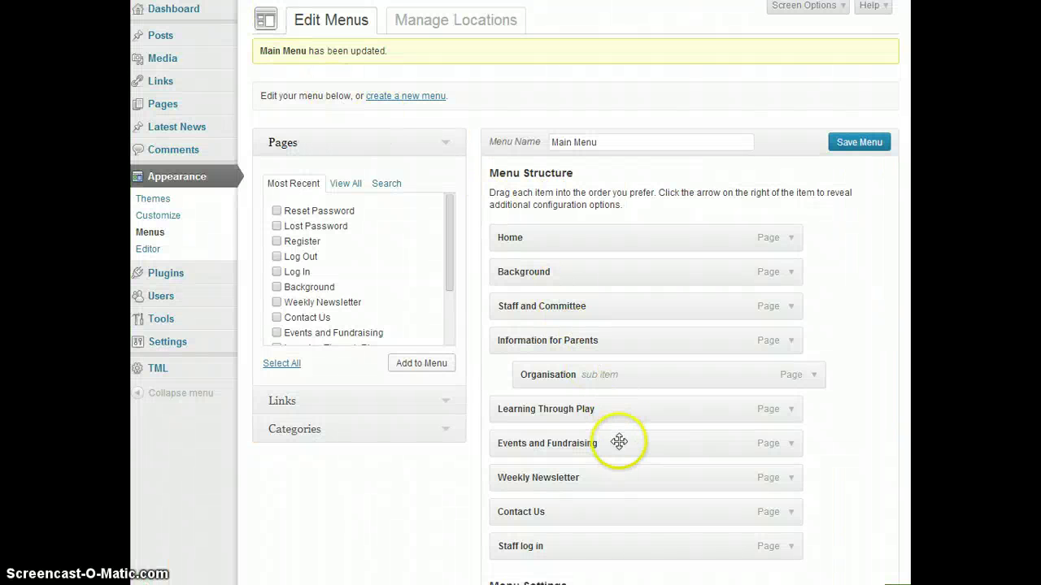
Make Events and Fundraising a sub item of Organisation, save the menu and check it on the website's Home page
{"action": "left_click_drag", "start_coordinate": [619, 442], "coordinate": [674, 415]}
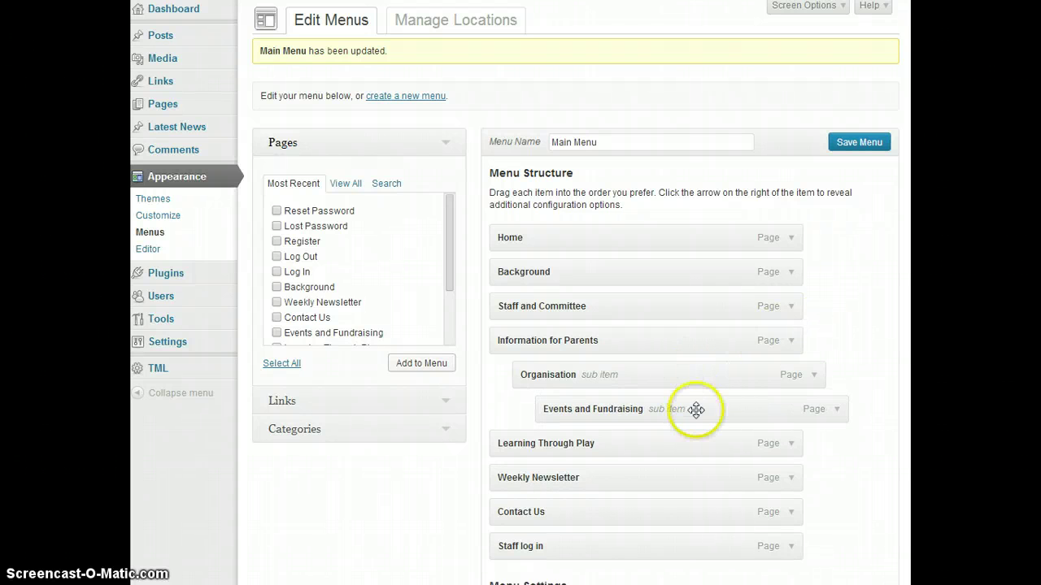
{"action": "left_click", "coordinate": [857, 147]}
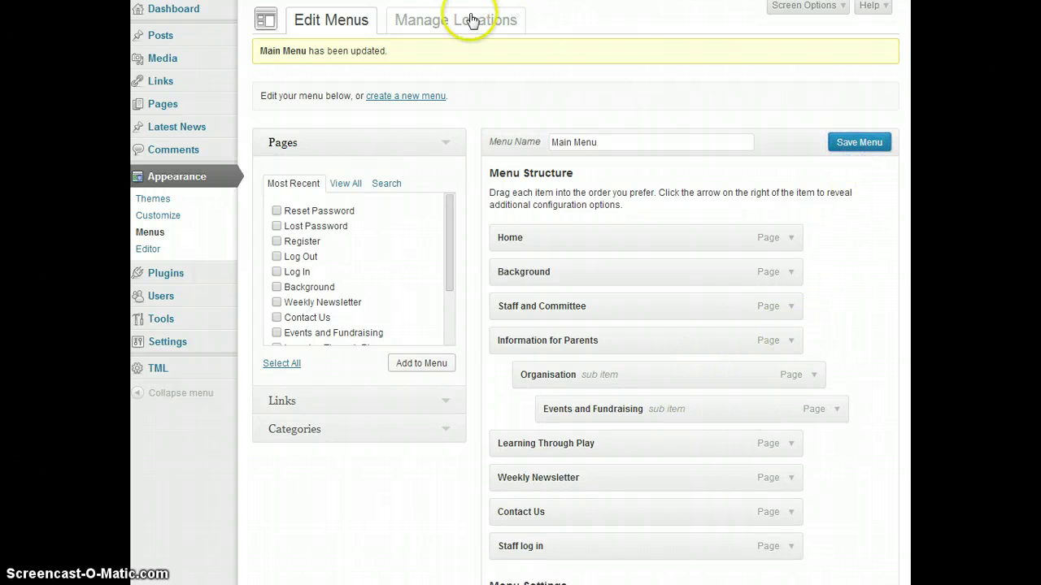
{"action": "key", "text": "ctrl+Tab"}
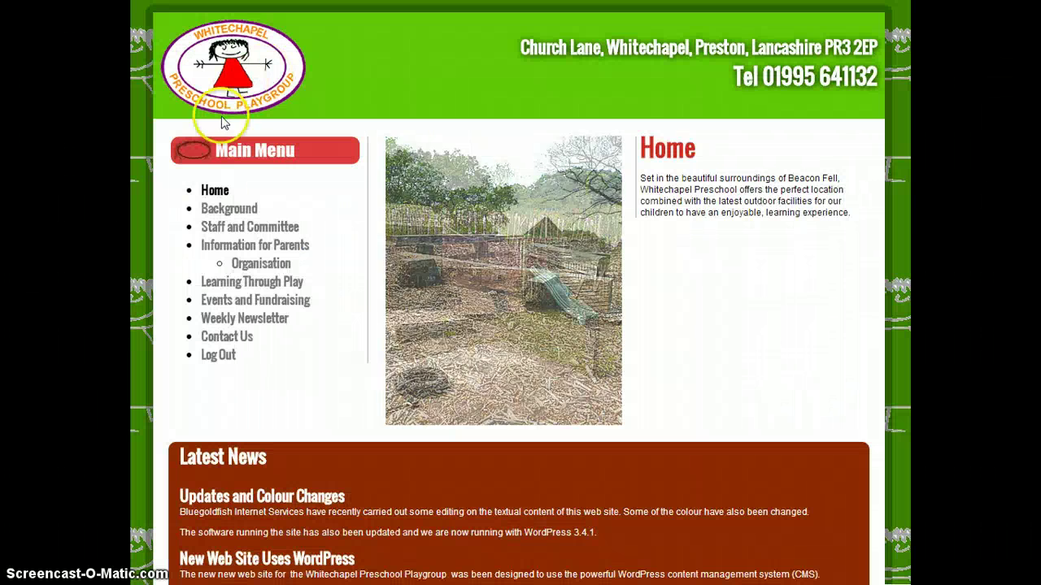
{"action": "left_click", "coordinate": [217, 193]}
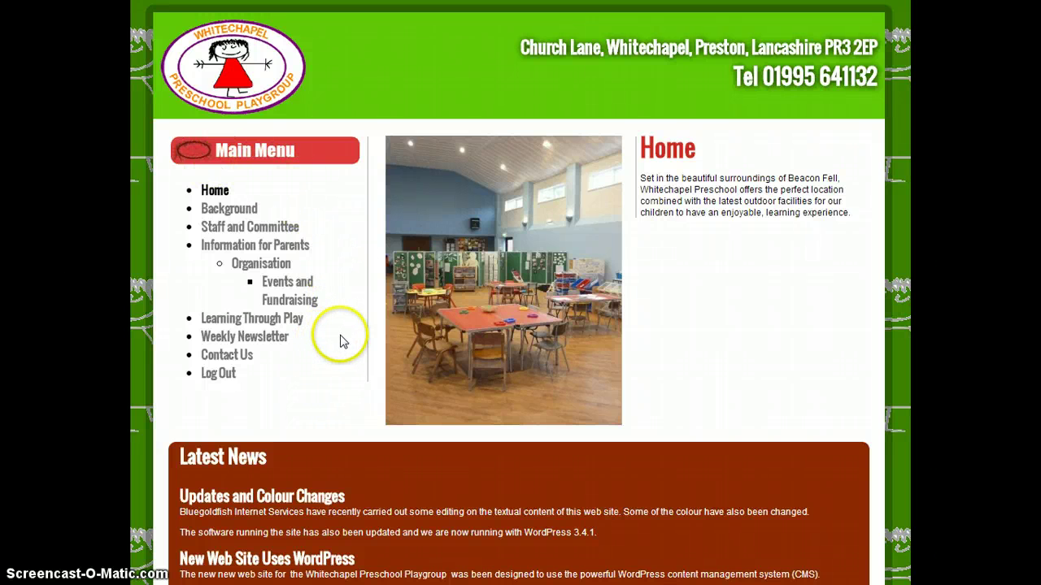
{"action": "left_click", "coordinate": [357, 1]}
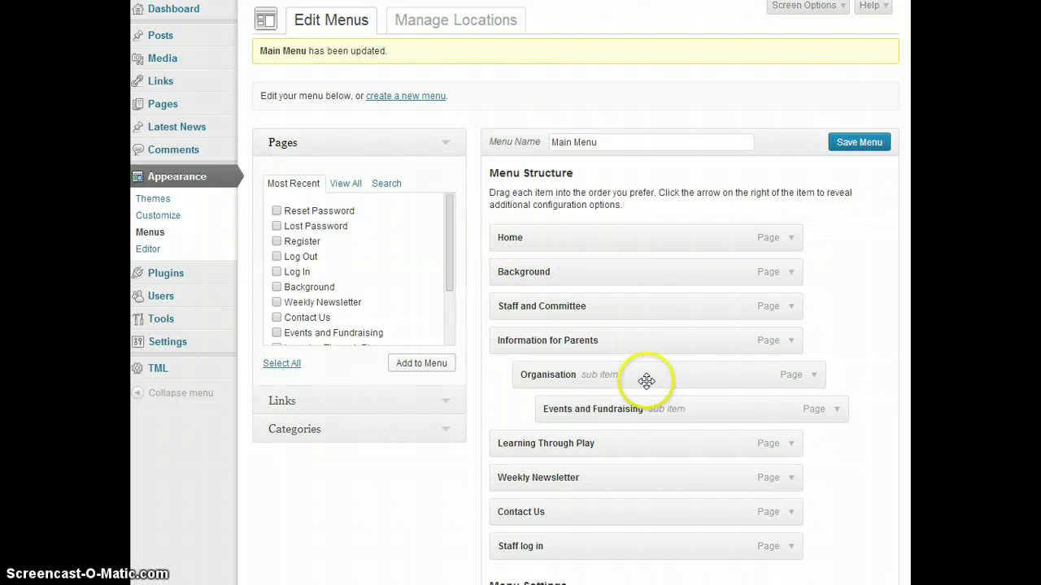
Restore Events and Fundraising and Organisation to top-level menu items, save the menu and check it on the website
{"action": "mouse_move", "coordinate": [646, 381]}
{"action": "left_mouse_down"}
{"action": "mouse_move", "coordinate": [632, 379]}
{"action": "mouse_move", "coordinate": [663, 379]}
{"action": "left_mouse_up"}
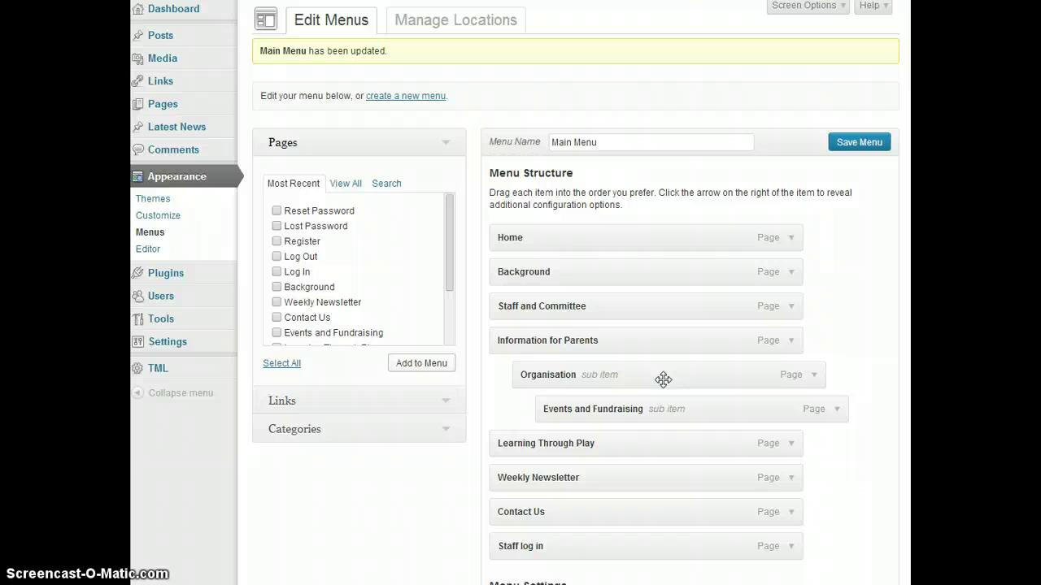
{"action": "left_click", "coordinate": [657, 415]}
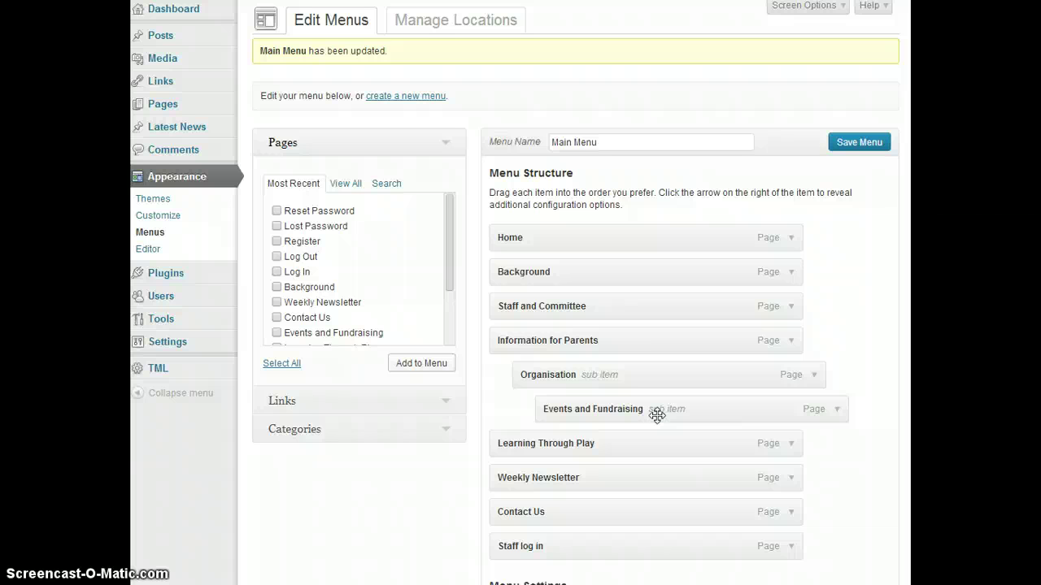
{"action": "left_click_drag", "start_coordinate": [657, 415], "coordinate": [604, 418]}
{"action": "left_click_drag", "start_coordinate": [611, 381], "coordinate": [578, 375]}
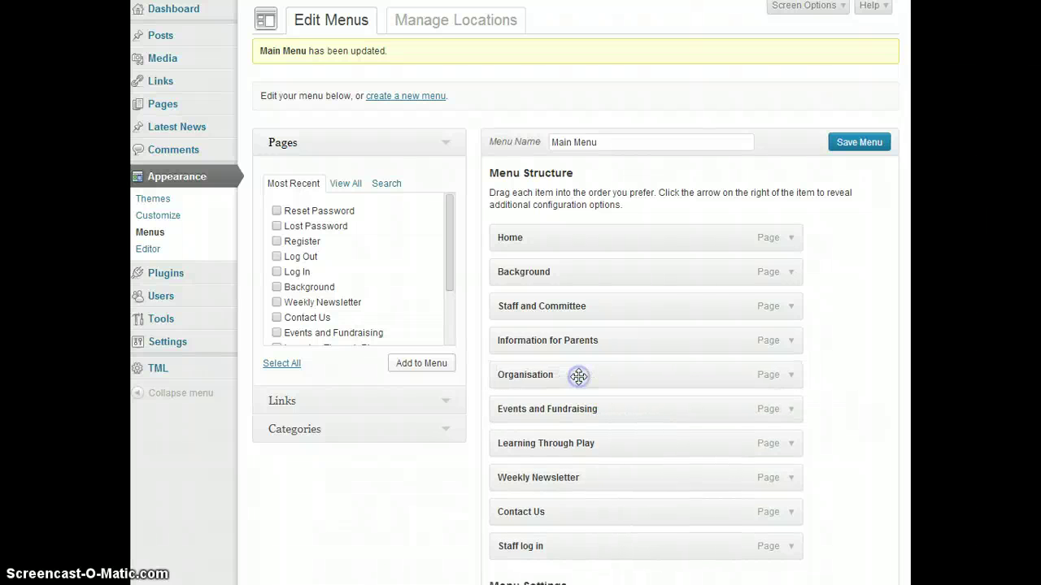
{"action": "left_click", "coordinate": [842, 146]}
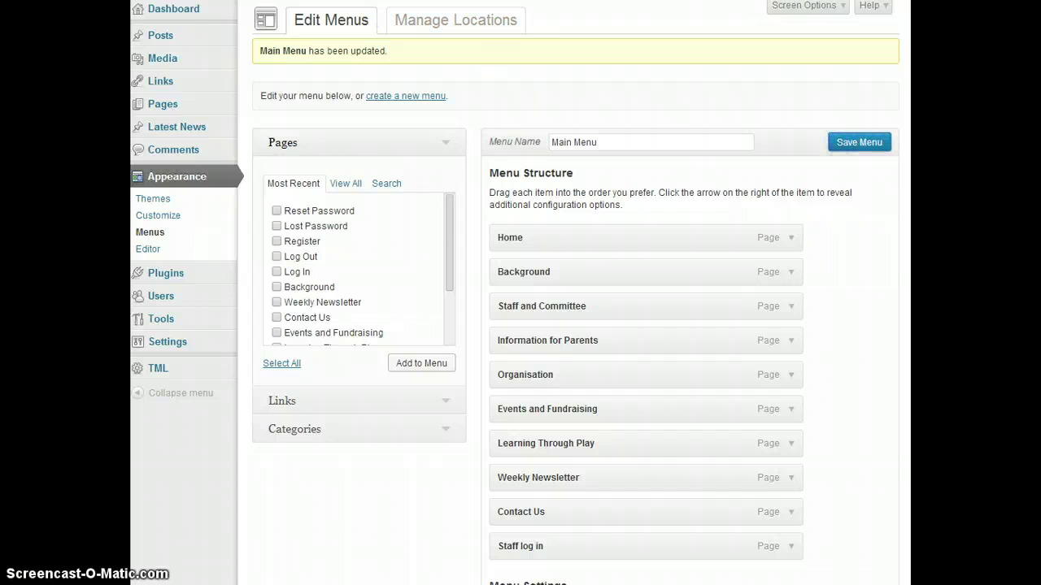
{"action": "left_click", "coordinate": [277, 1]}
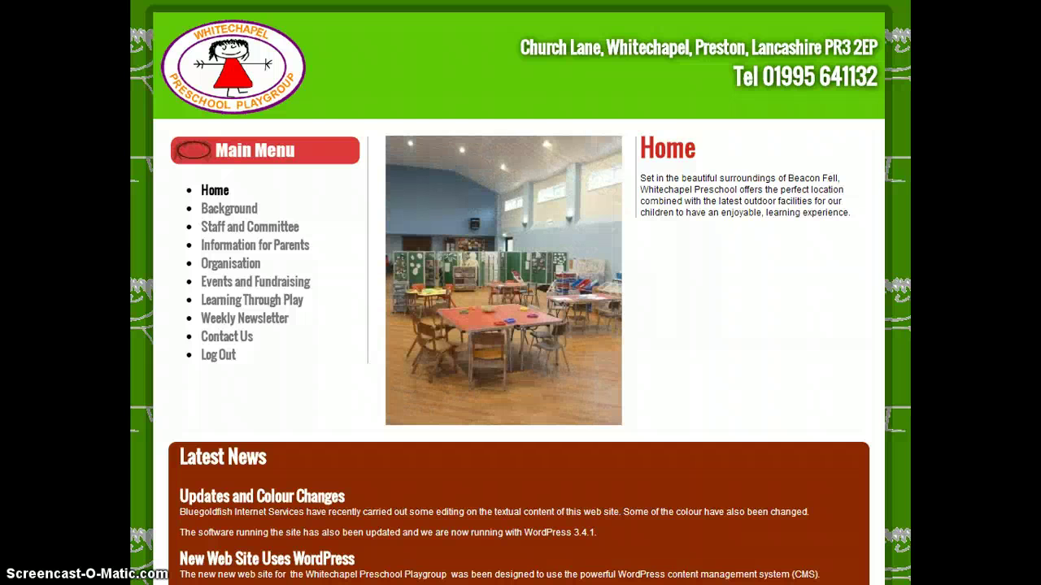
Create a new page titled "Christmas Party" with the text "This year we will have a party!"
{"action": "left_click", "coordinate": [204, 0]}
{"action": "left_click", "coordinate": [172, 104]}
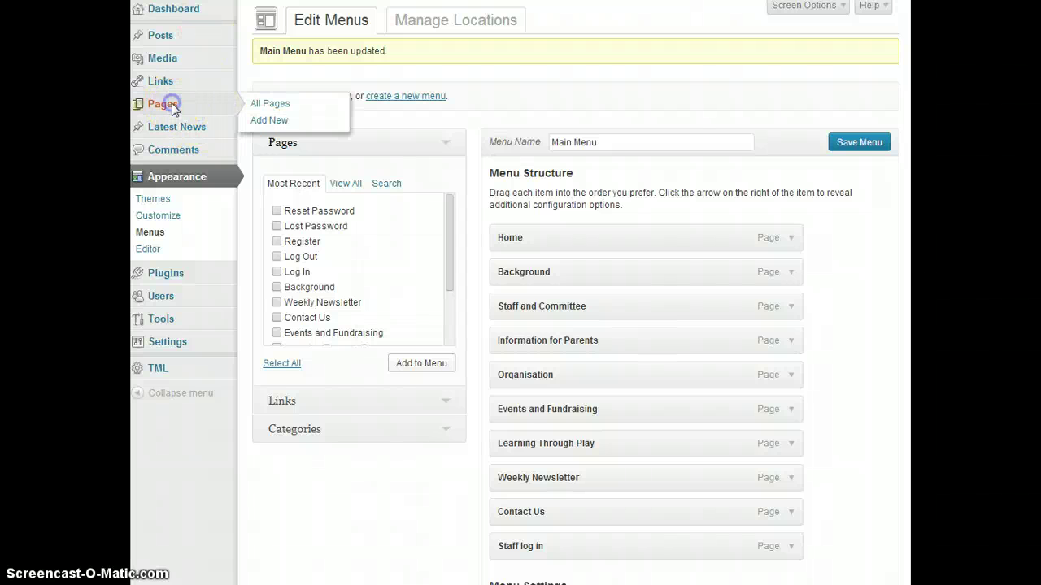
{"action": "left_click", "coordinate": [223, 110]}
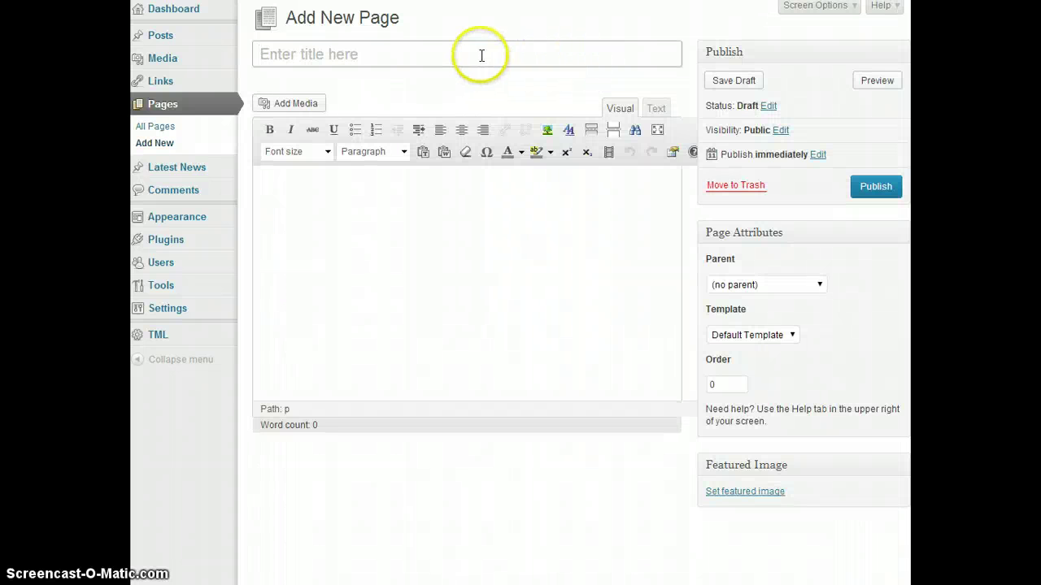
{"action": "left_click", "coordinate": [482, 54]}
{"action": "key", "text": "shift"}
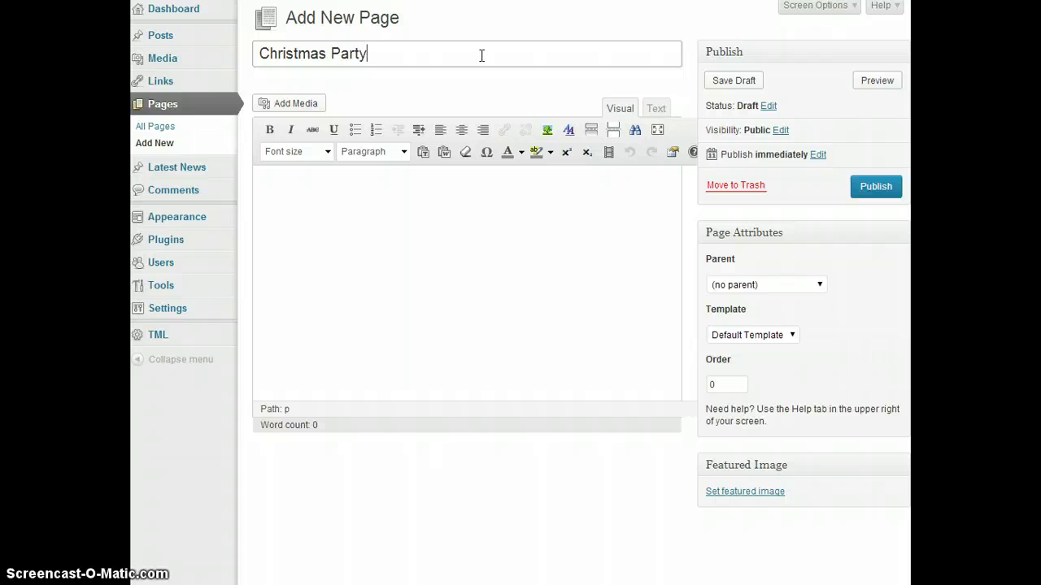
{"action": "type", "text": "Christmas Party"}
{"action": "left_click", "coordinate": [460, 174]}
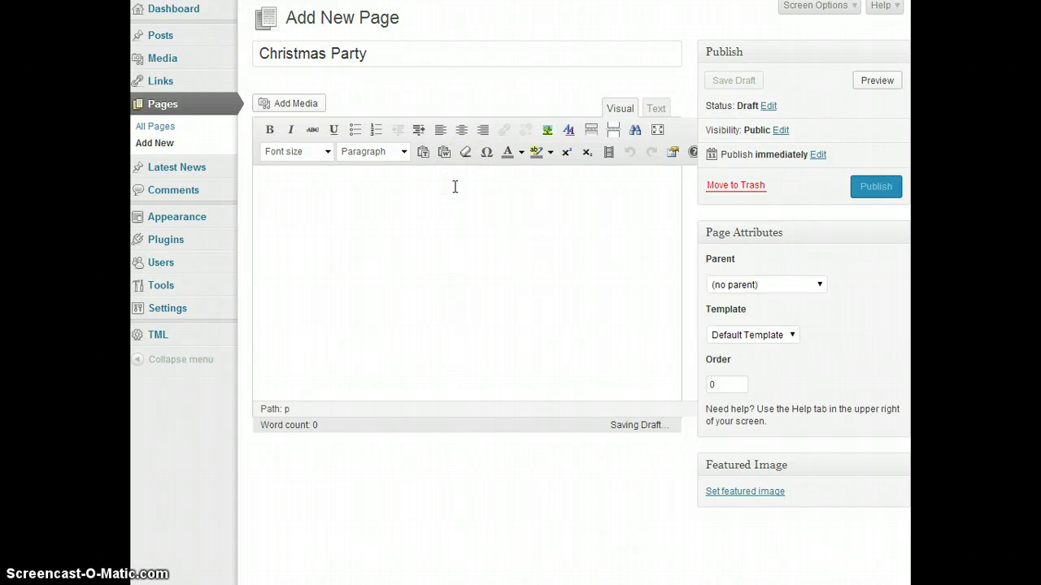
{"action": "type", "text": "This year we will have a party!"}
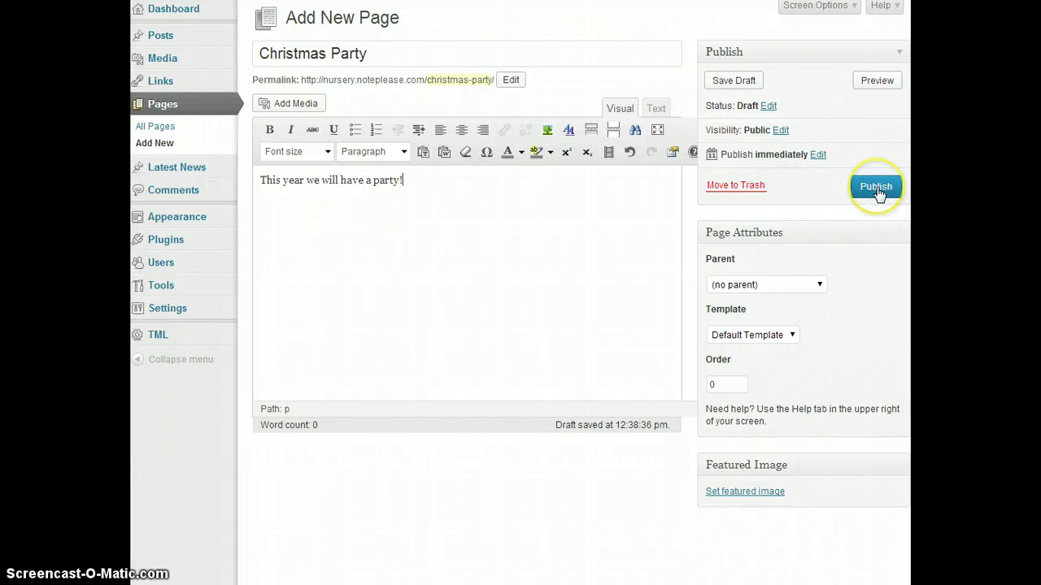
Set the Christmas Party page's template to wide content and publish the page
{"action": "left_click", "coordinate": [792, 334]}
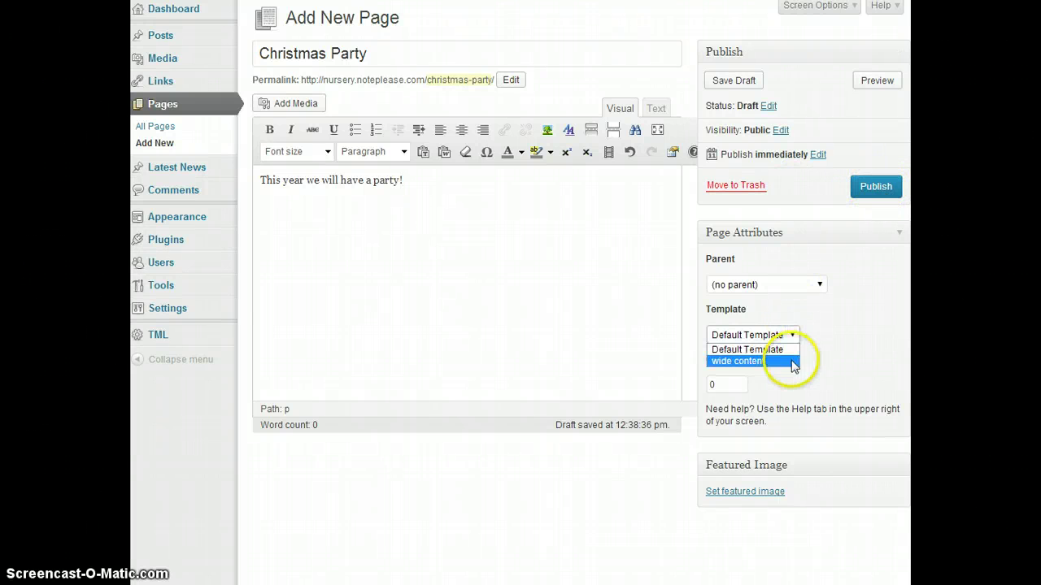
{"action": "left_click", "coordinate": [792, 362]}
{"action": "left_click", "coordinate": [878, 190]}
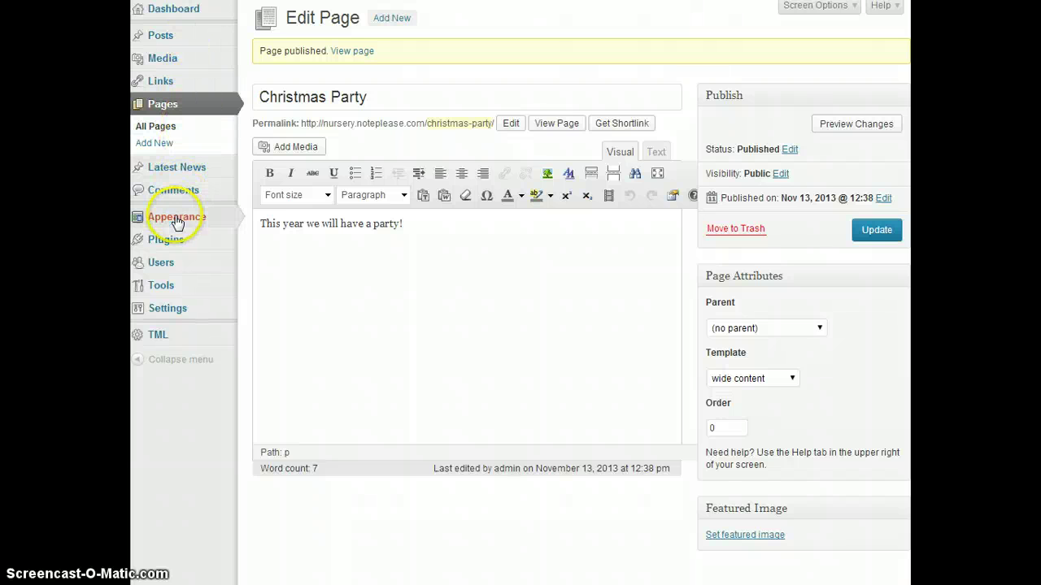
Add the Christmas Party page to the Main Menu as a sub item of Information for Parents and save the menu
{"action": "mouse_move", "coordinate": [209, 226]}
{"action": "left_click", "coordinate": [265, 252]}
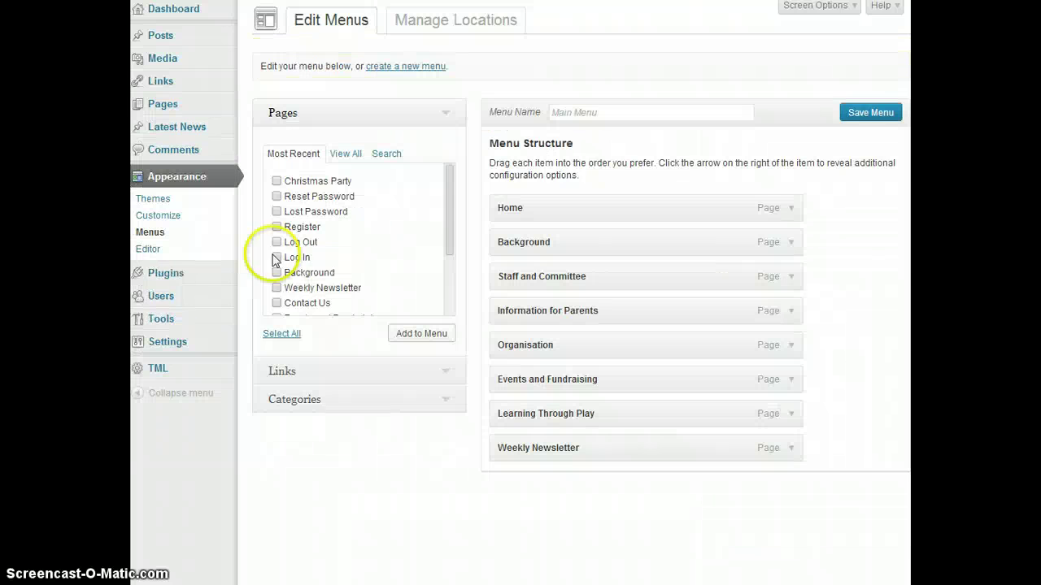
{"action": "left_click_drag", "start_coordinate": [451, 220], "coordinate": [442, 169]}
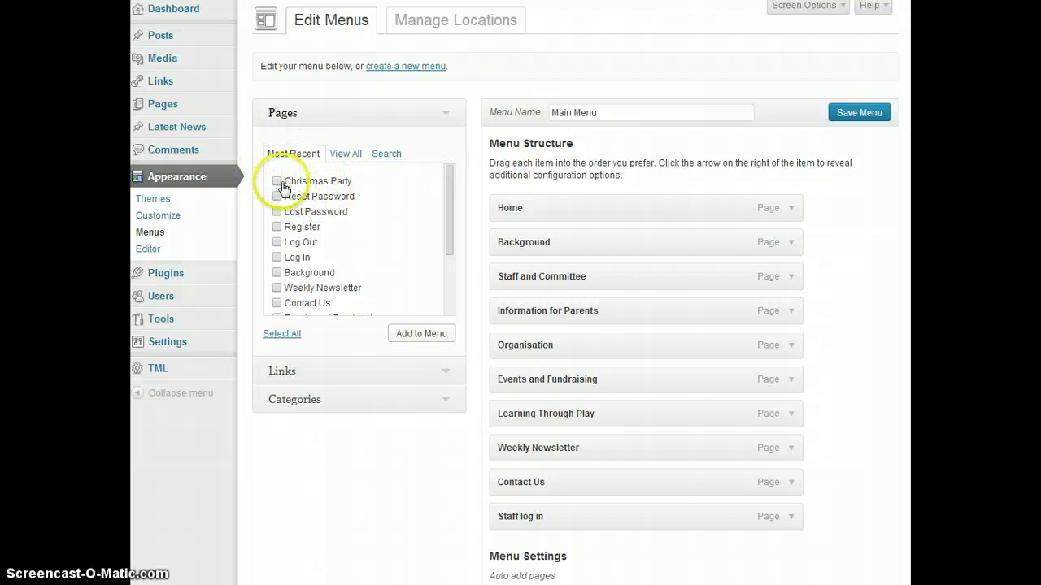
{"action": "left_click", "coordinate": [276, 182]}
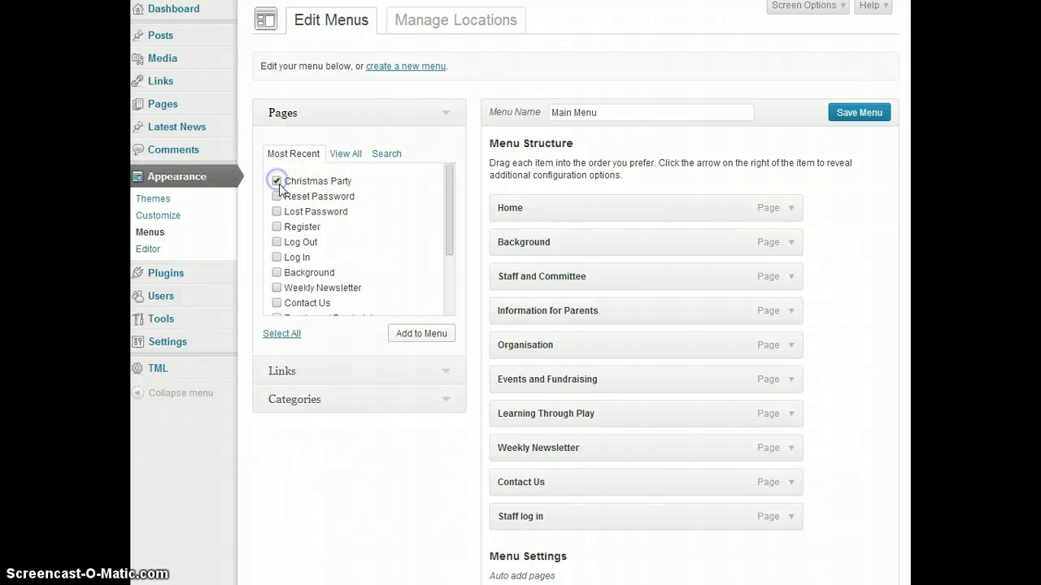
{"action": "left_click", "coordinate": [409, 337]}
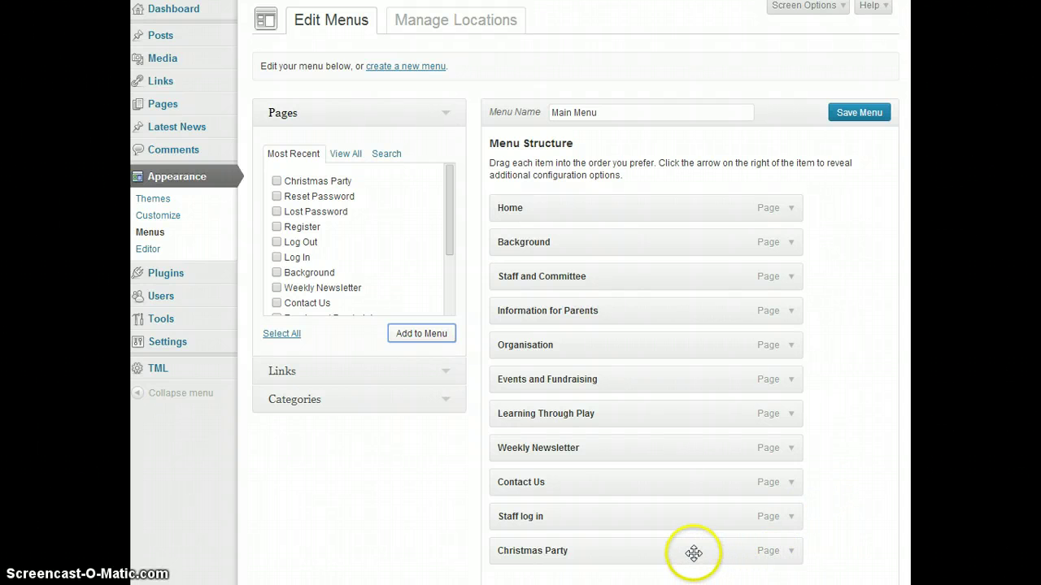
{"action": "left_click_drag", "start_coordinate": [693, 554], "coordinate": [727, 350]}
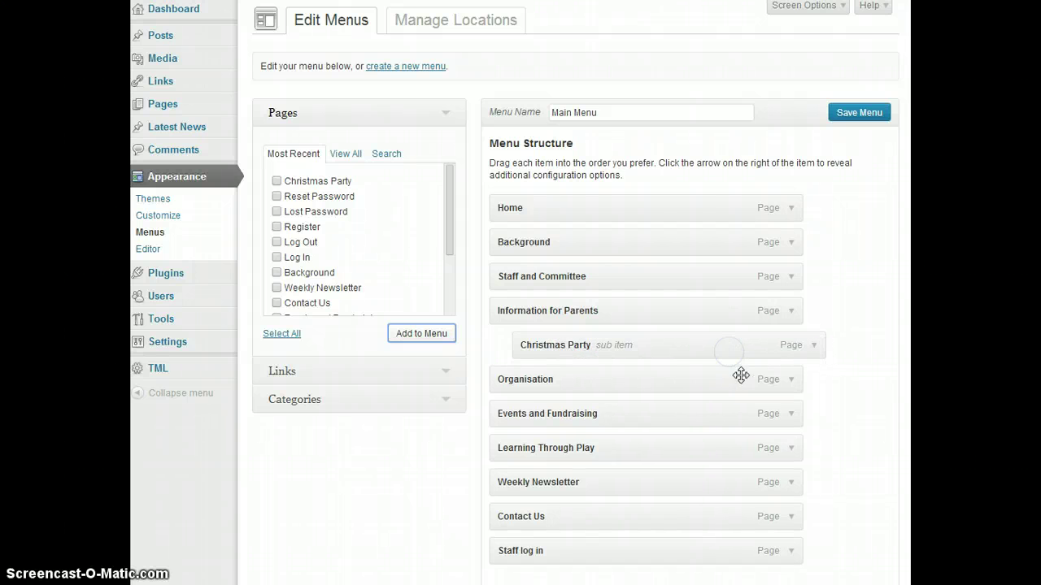
{"action": "left_click", "coordinate": [864, 112]}
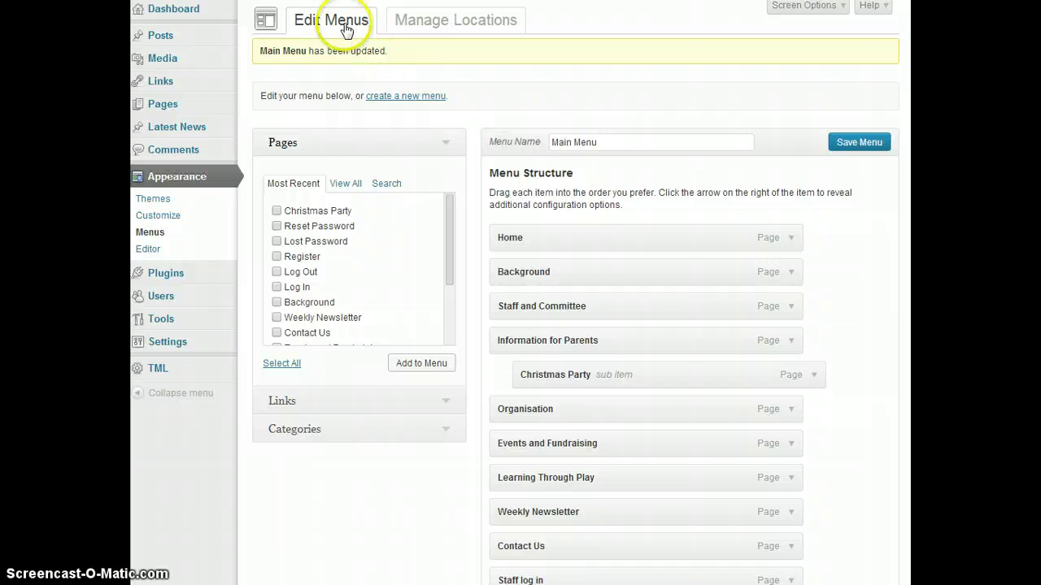
Refresh the website, view the Christmas Party page from its main menu, and return to the menu editor
{"action": "left_click", "coordinate": [303, 2]}
{"action": "left_click", "coordinate": [217, 192]}
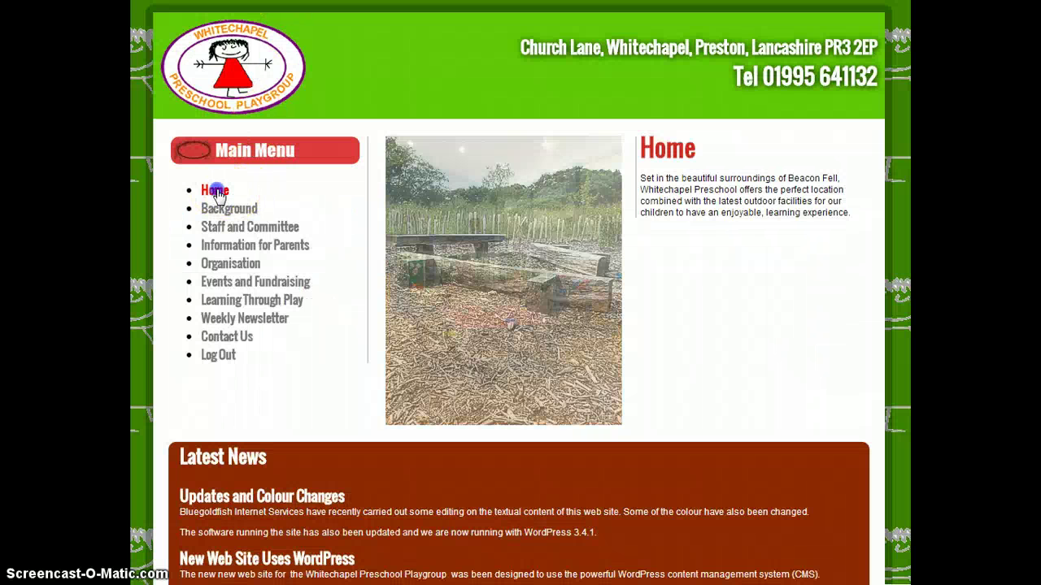
{"action": "key", "text": "F5"}
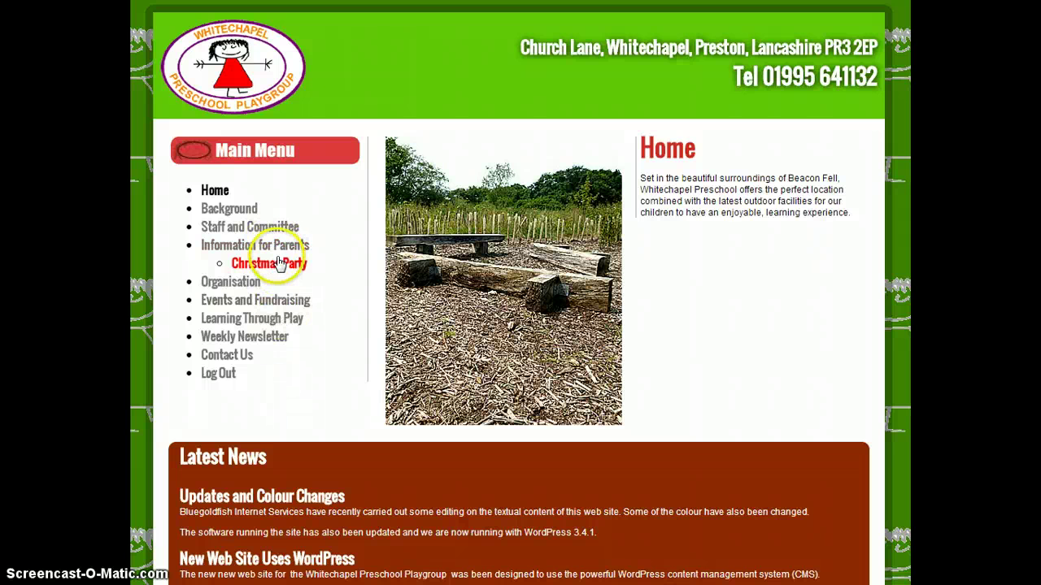
{"action": "left_click", "coordinate": [277, 265]}
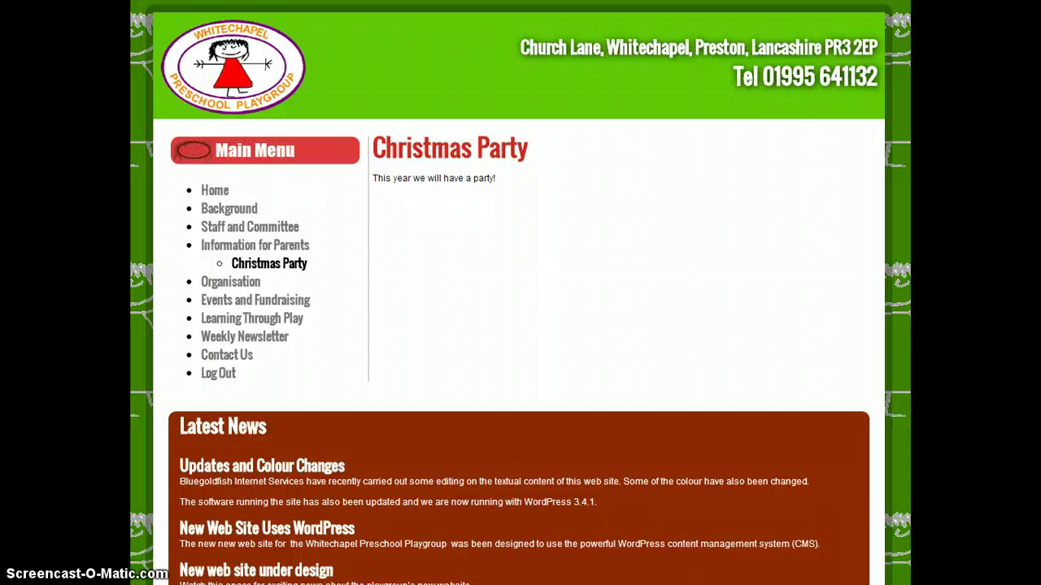
{"action": "left_click", "coordinate": [504, 1]}
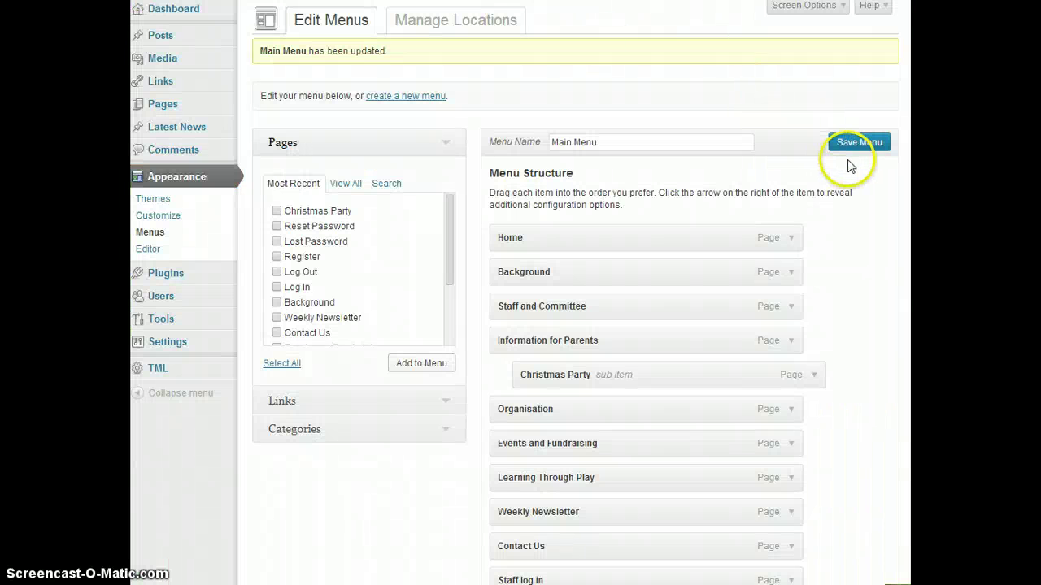